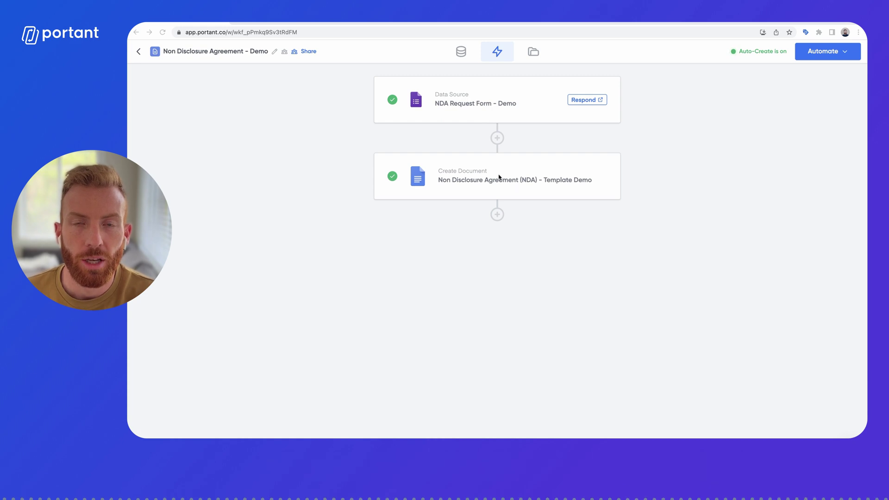
# Step: Open the NDA template's Create Document step and turn on signature requests
pyautogui.click(482, 180)
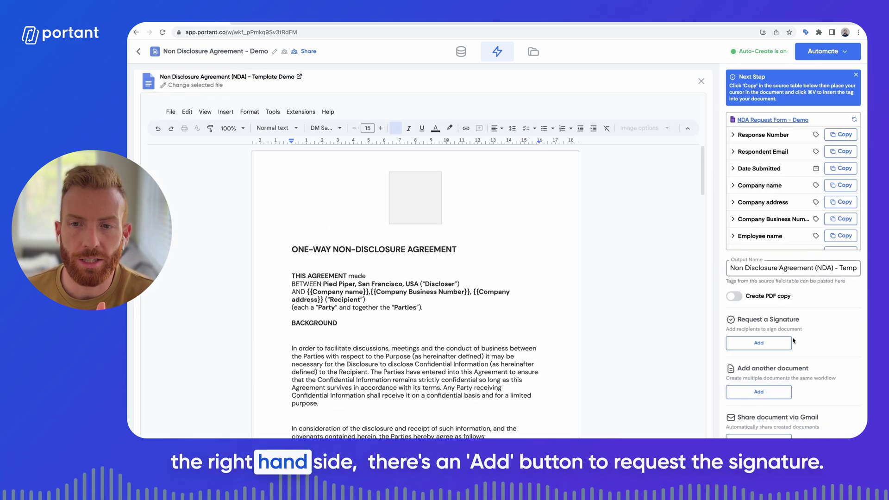
pyautogui.click(767, 347)
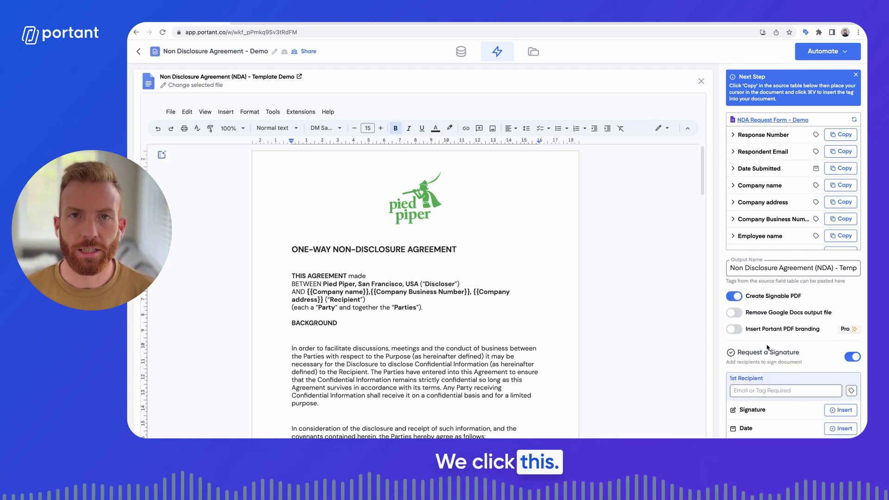
pyautogui.scroll(-4, 772, 344)
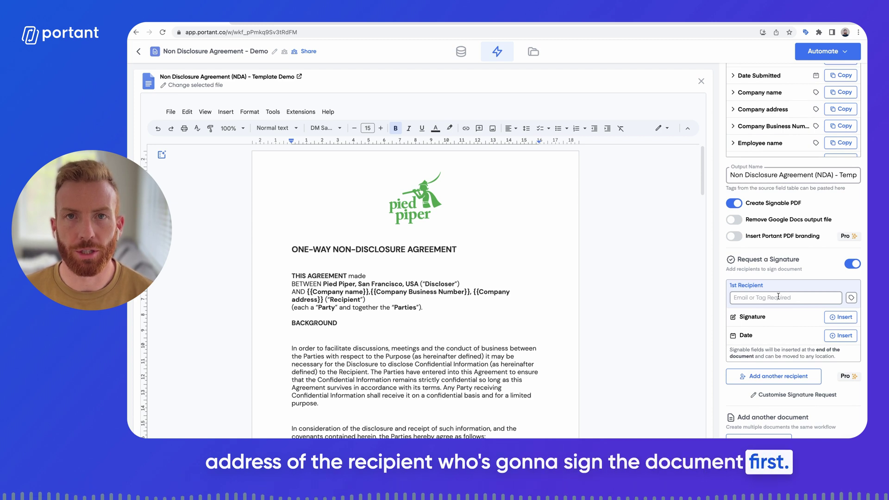
pyautogui.click(785, 298)
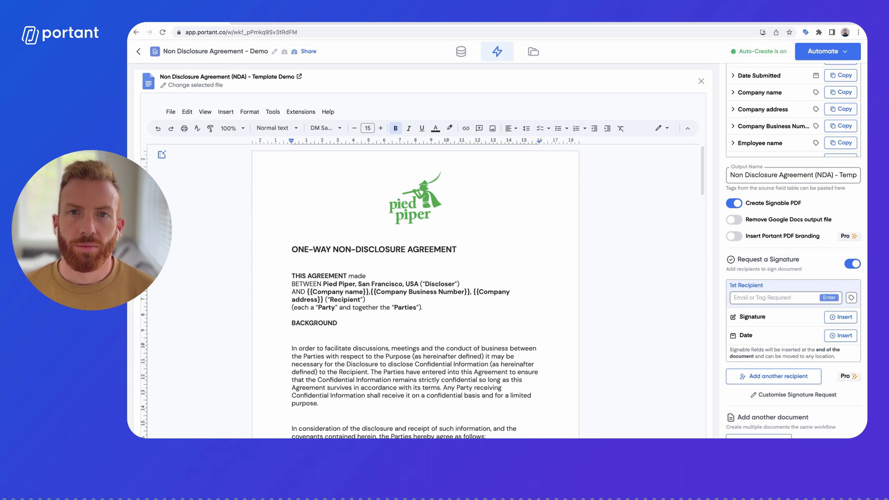
pyautogui.click(851, 298)
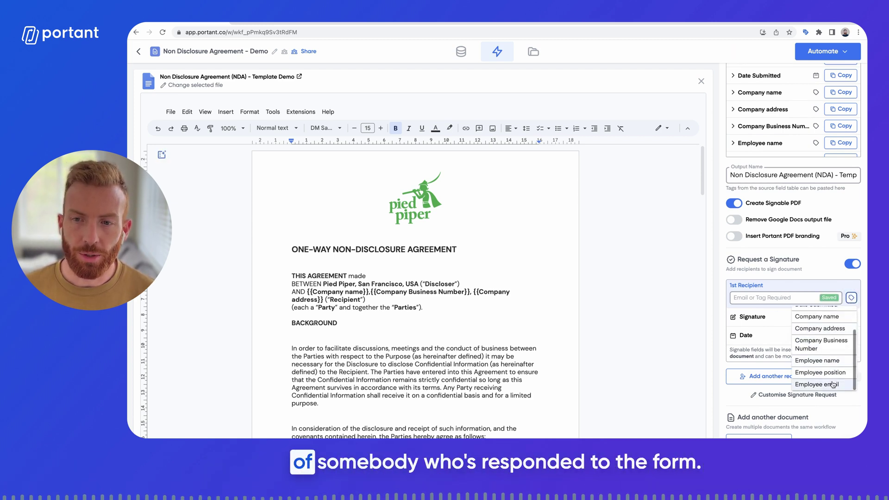
pyautogui.click(832, 385)
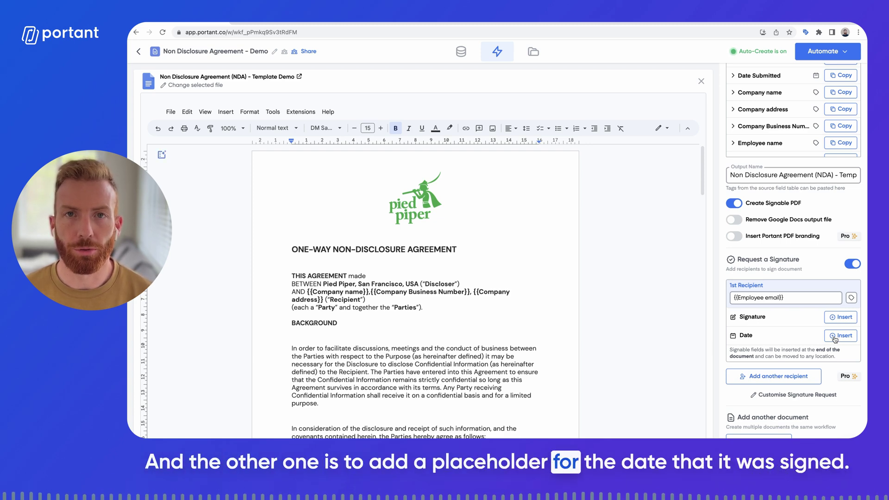
# Step: Insert a signature placeholder for the first recipient at the end of the NDA
pyautogui.scroll(-15, 532, 322)
pyautogui.scroll(-15, 533, 323)
pyautogui.scroll(3, 533, 322)
pyautogui.scroll(-1, 357, 261)
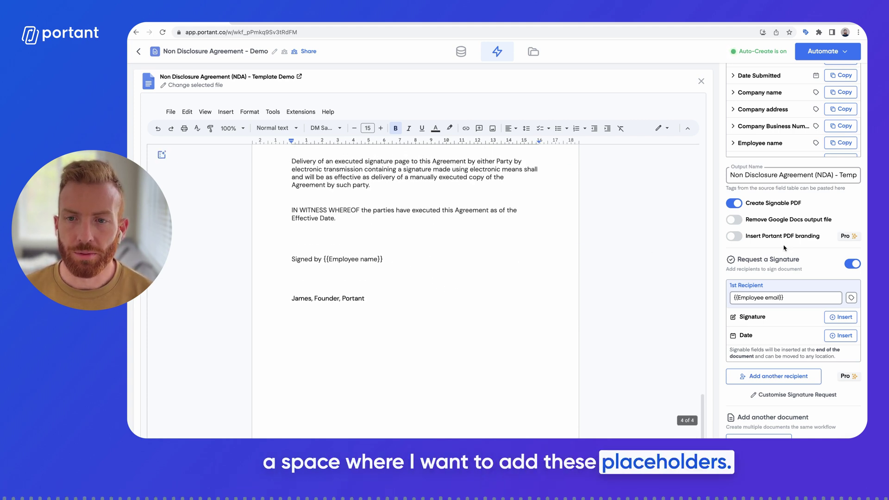
pyautogui.click(839, 319)
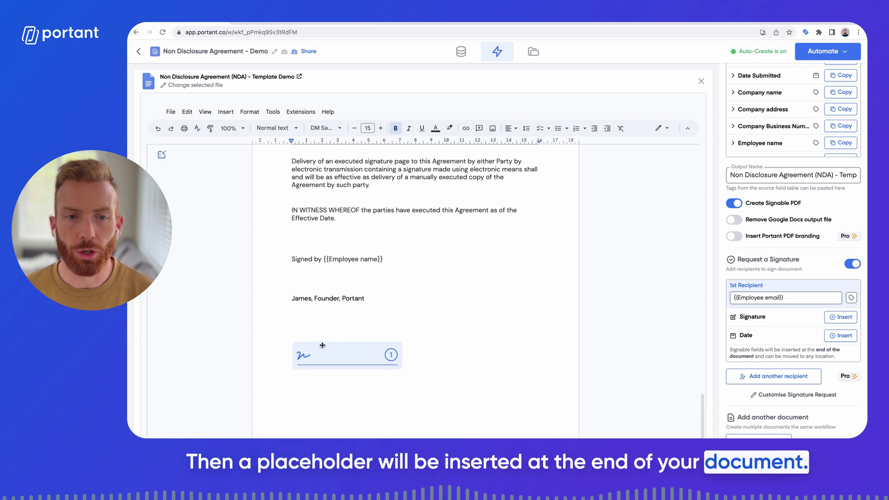
# Step: Move the signature placeholder below 'Effective Date.' and add the first recipient's date field
pyautogui.click(333, 355)
pyautogui.hotkey('ctrl', 'x')
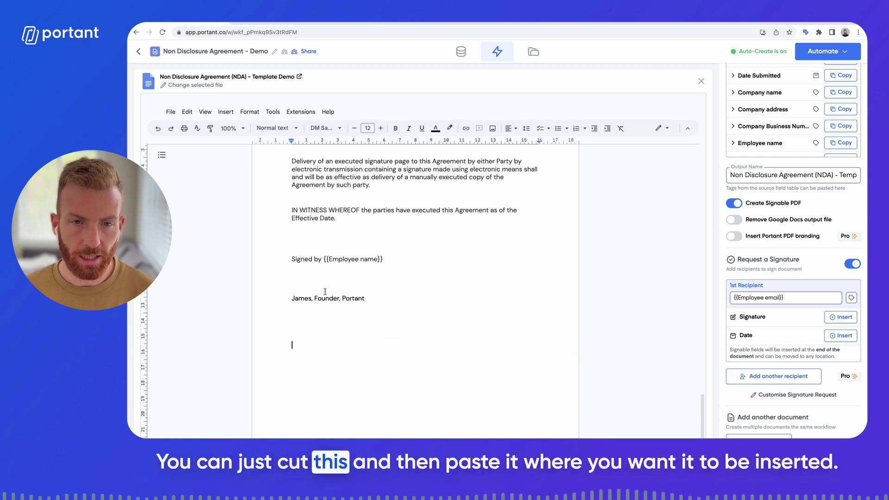
pyautogui.click(311, 240)
pyautogui.hotkey('ctrl', 'v')
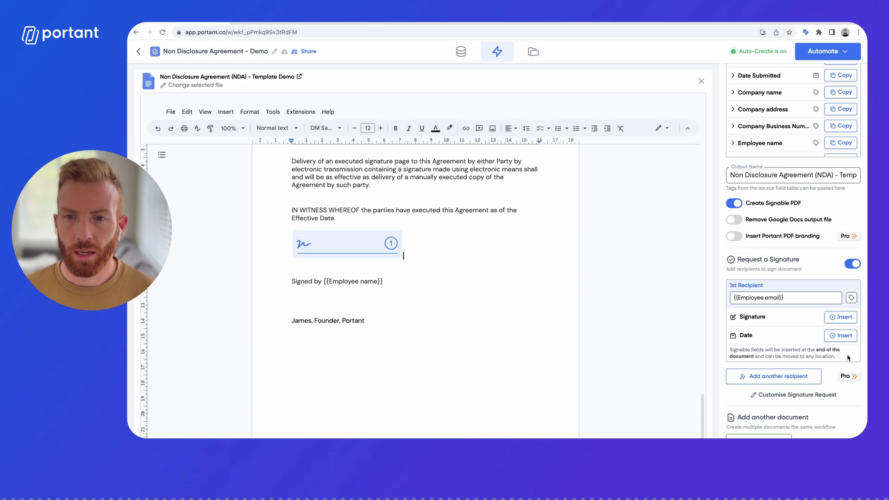
pyautogui.click(843, 337)
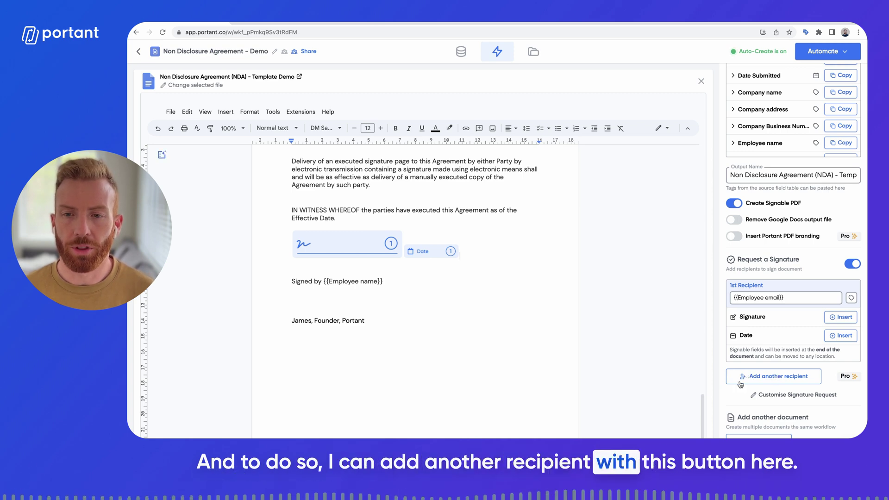
# Step: Add a 2nd Recipient to the signature request and enter their email address
pyautogui.click(783, 380)
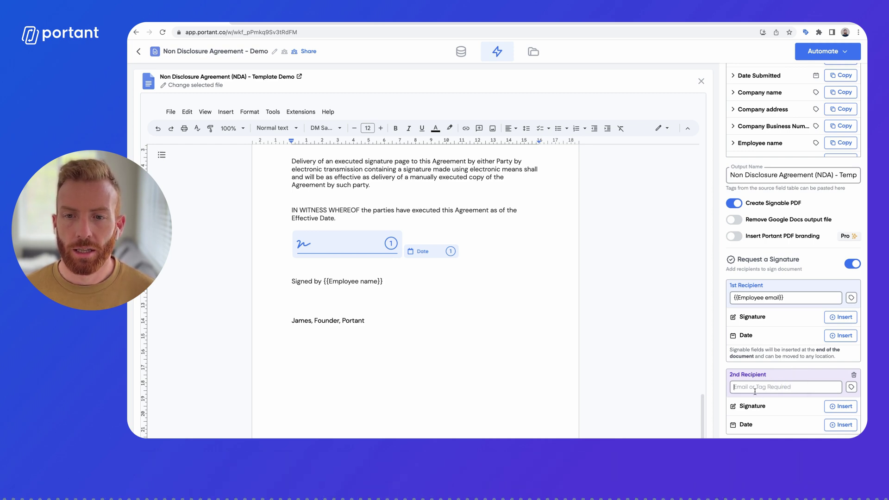
pyautogui.click(769, 388)
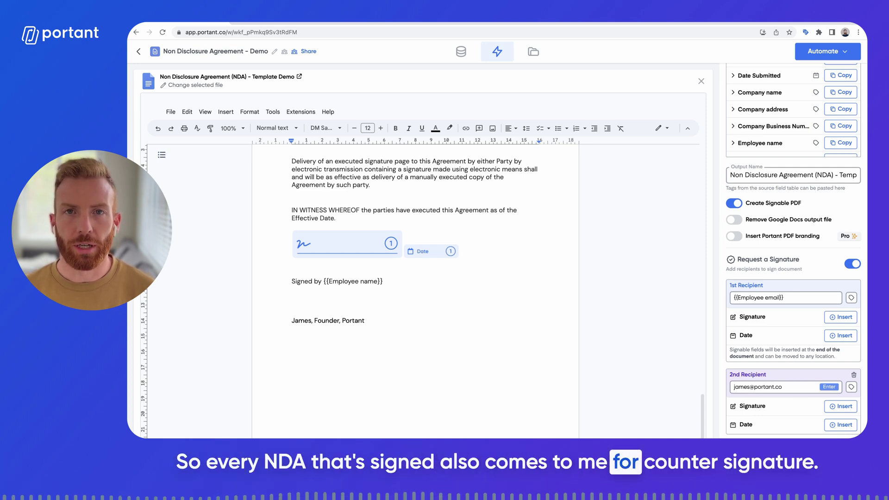
# Step: Insert the second recipient's signature placeholder and move it above the founder's sign-off line
pyautogui.click(840, 408)
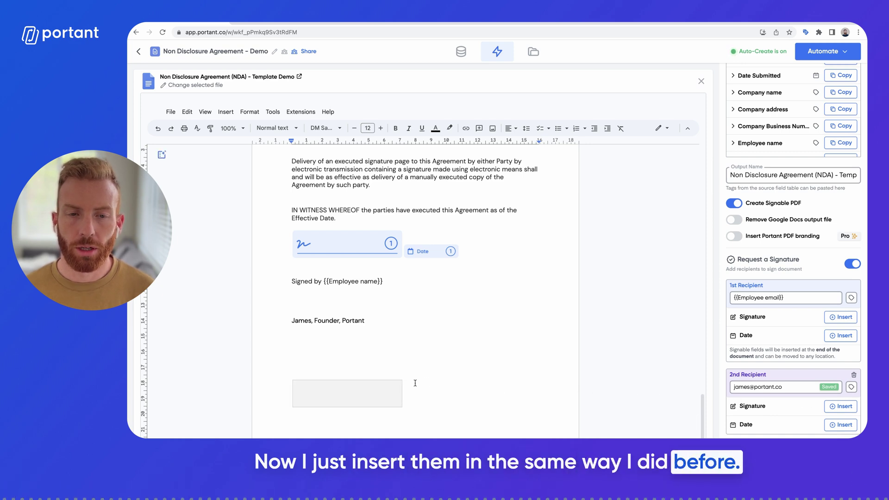
pyautogui.click(357, 391)
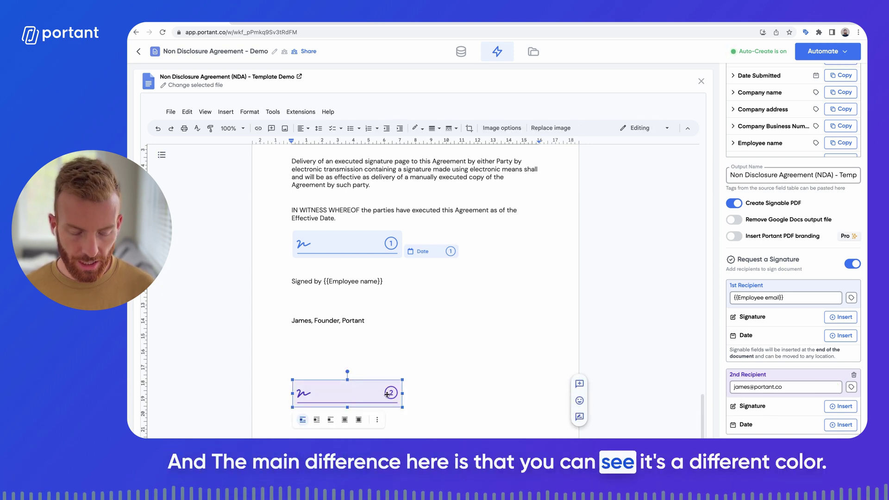
pyautogui.press('Delete')
pyautogui.click(308, 302)
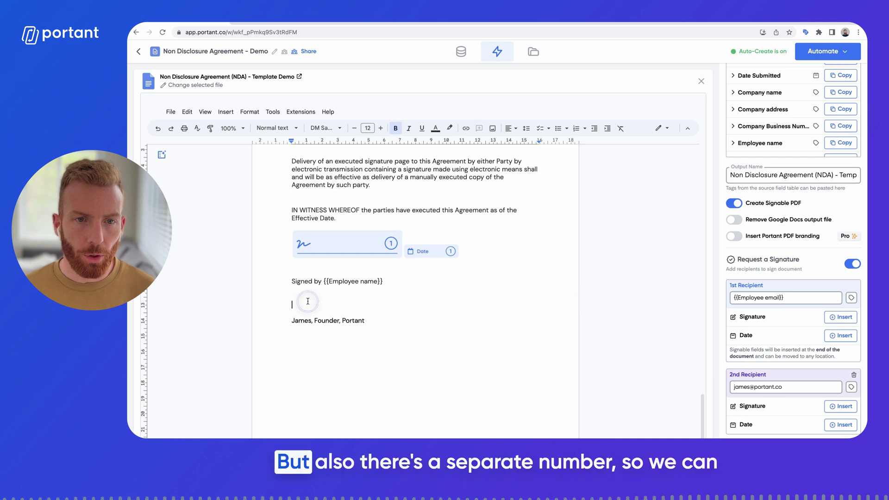
pyautogui.hotkey('ctrl', 'v')
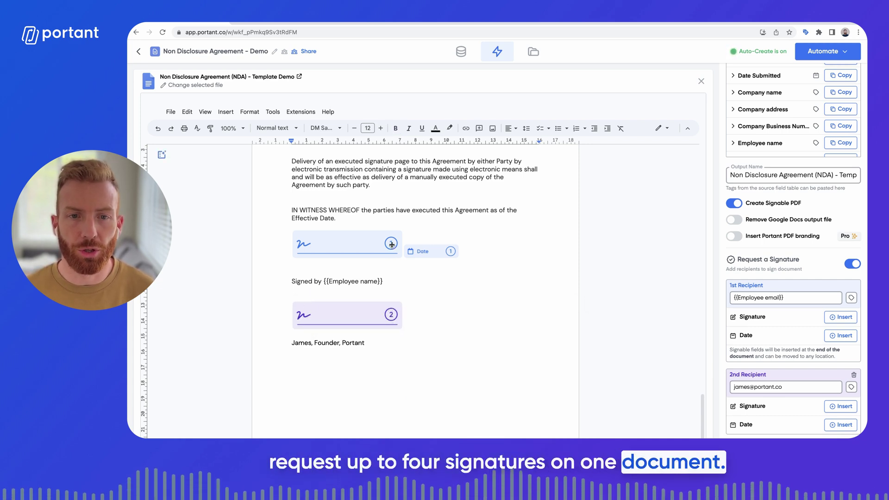
# Step: Add the second recipient's date field and go back to the workflow overview
pyautogui.click(840, 425)
pyautogui.scroll(-2, 770, 401)
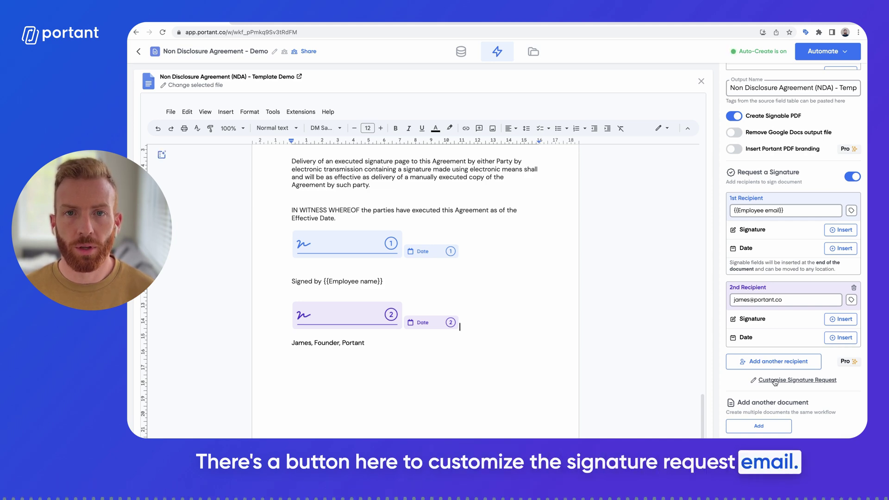
pyautogui.click(497, 51)
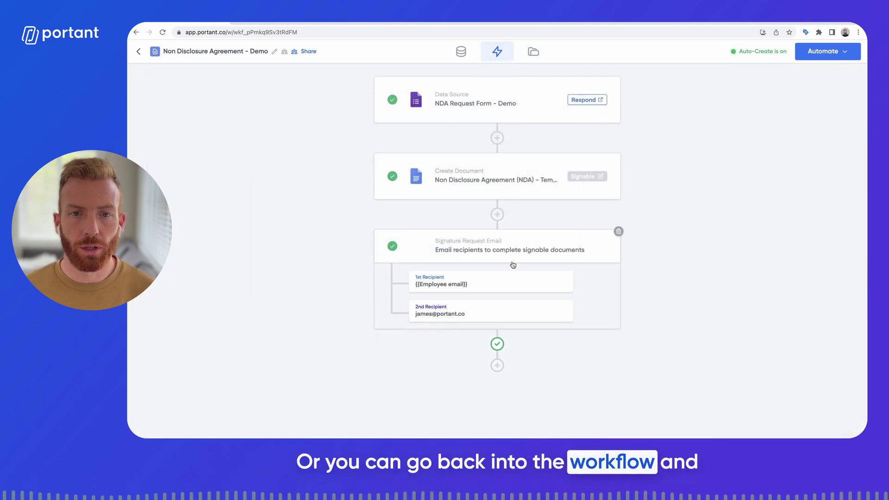
pyautogui.click(496, 251)
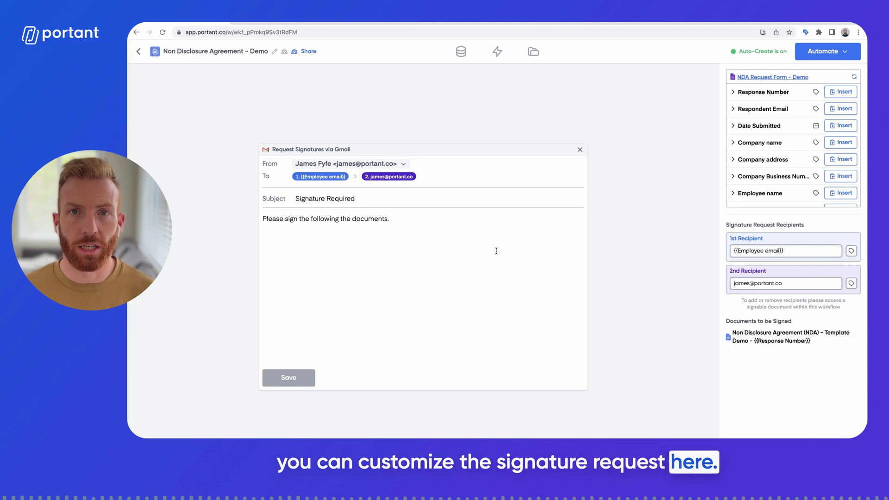
pyautogui.moveTo(319, 177)
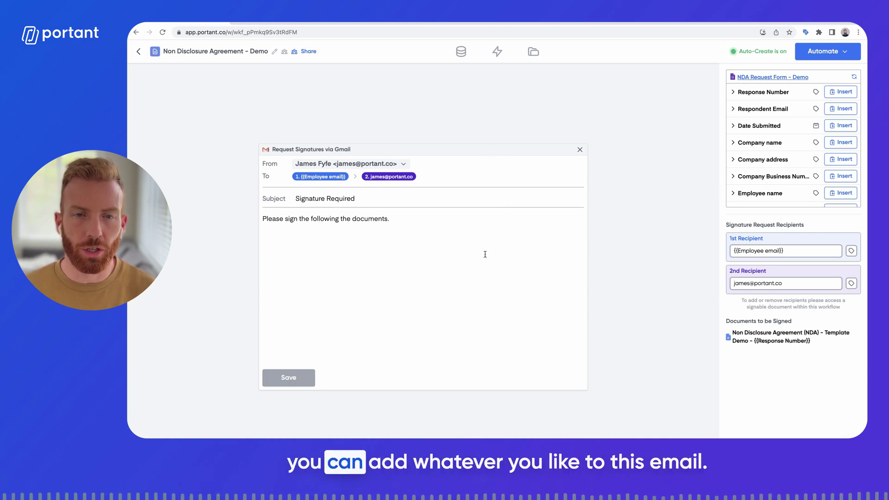
pyautogui.click(497, 51)
pyautogui.moveTo(497, 347)
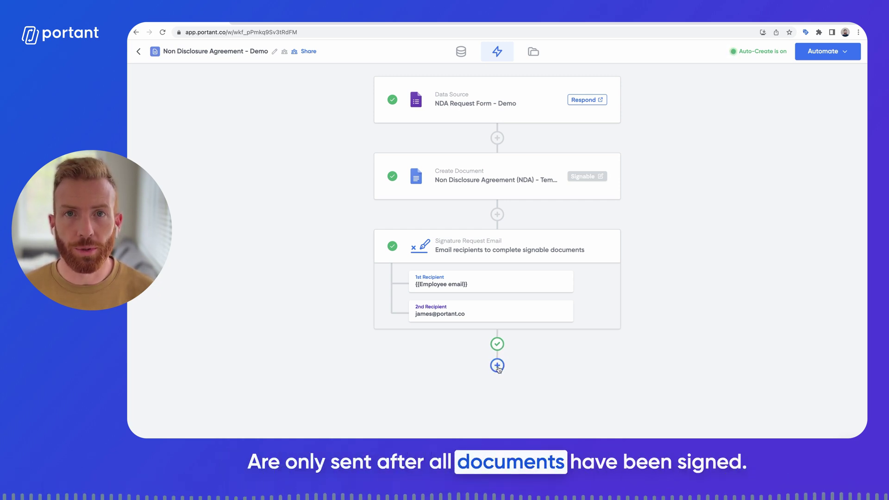
# Step: Add a Gmail sharing step addressed to {{Employee email}} with a Cc recipient
pyautogui.click(497, 366)
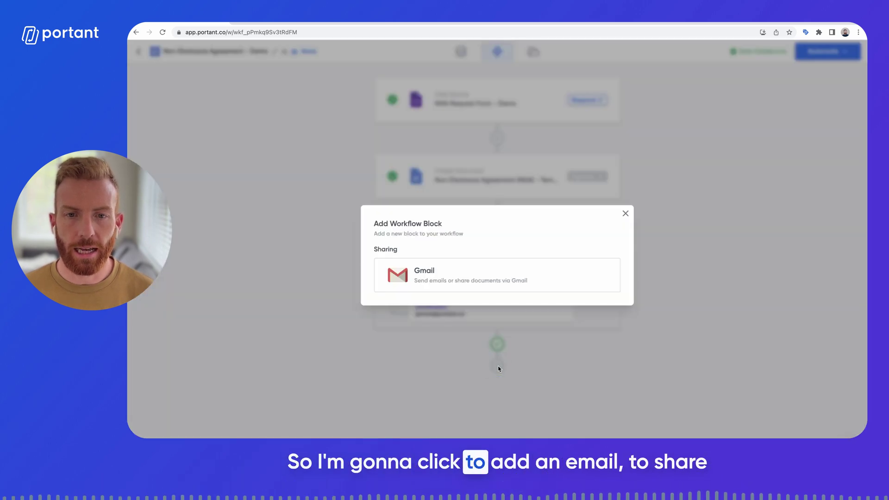
pyautogui.click(465, 280)
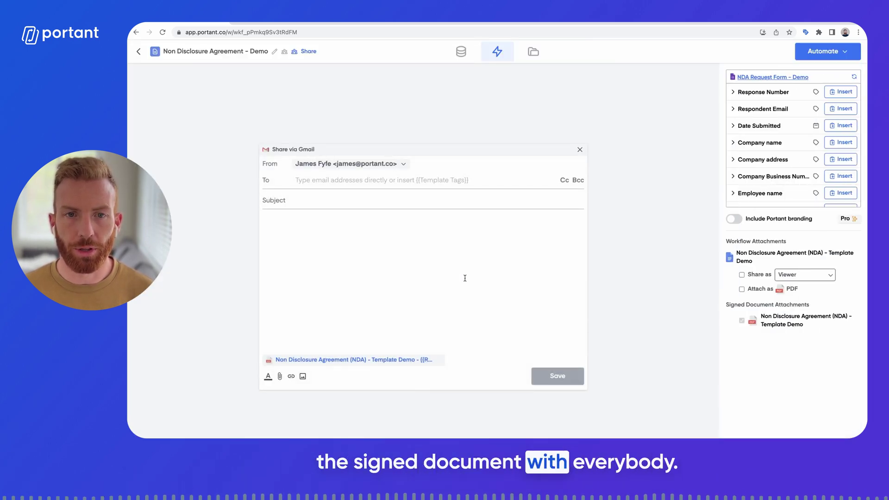
pyautogui.click(840, 199)
pyautogui.click(564, 181)
# Step: Write subject 'Documents Signed' and a body greeting {{Employee name}}, saying all documents are signed
pyautogui.click(324, 217)
pyautogui.write('Documents SignedHi')
pyautogui.click(841, 165)
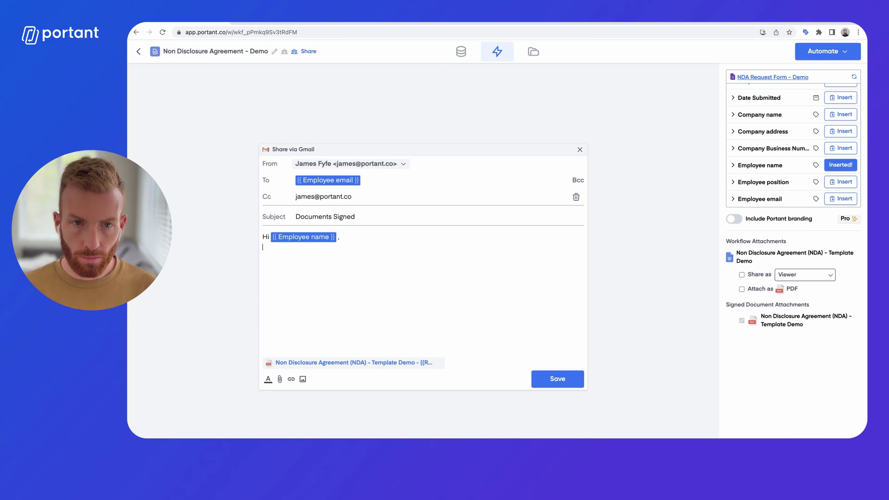
pyautogui.write(',  All documents have been signed, please find them attached.  Cheers  James')
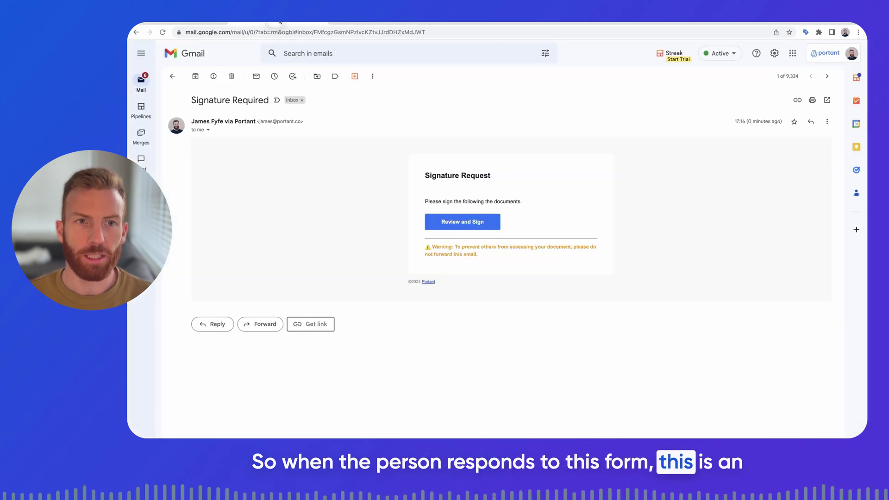
# Step: Follow the Review and Sign link in the Signature Required email to view the NDA
pyautogui.click(455, 224)
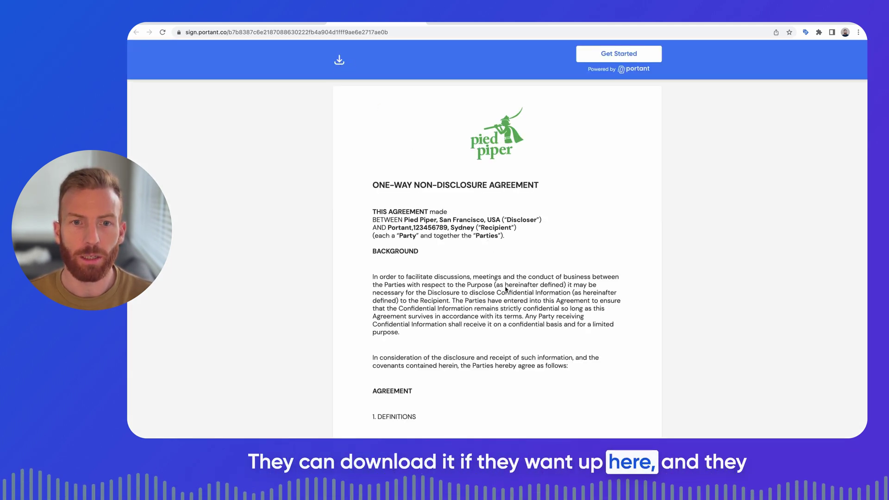
pyautogui.scroll(-20, 506, 289)
# Step: Sign the NDA with a drawn signature, insert it, and submit with I Agree
pyautogui.click(433, 194)
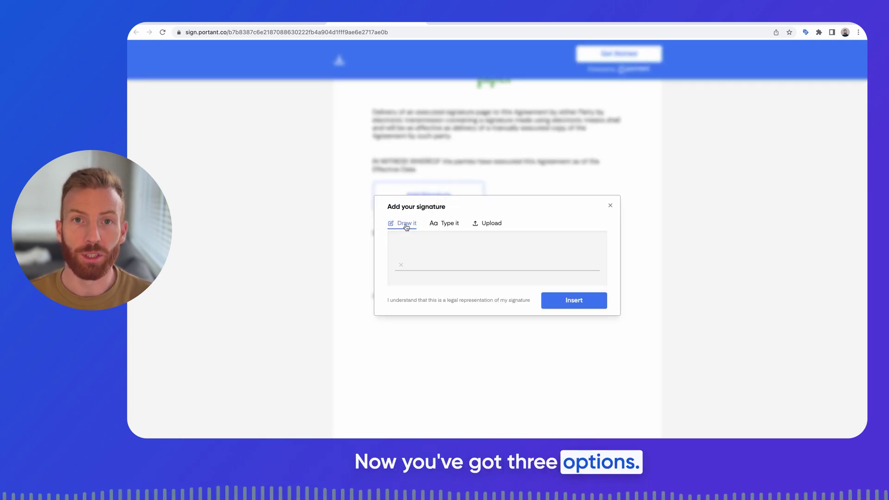
pyautogui.click(449, 225)
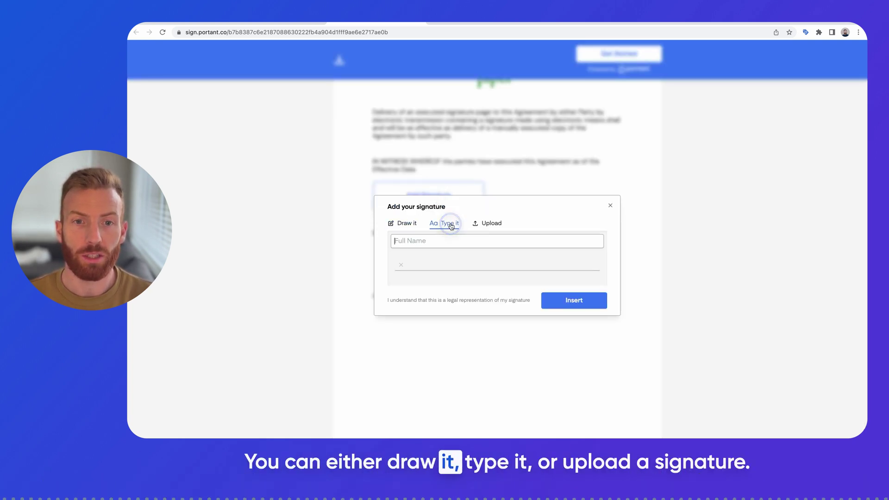
pyautogui.click(490, 226)
pyautogui.click(403, 190)
pyautogui.moveTo(482, 249)
pyautogui.mouseDown()
pyautogui.moveTo(495, 273)
pyautogui.moveTo(528, 263)
pyautogui.mouseUp()
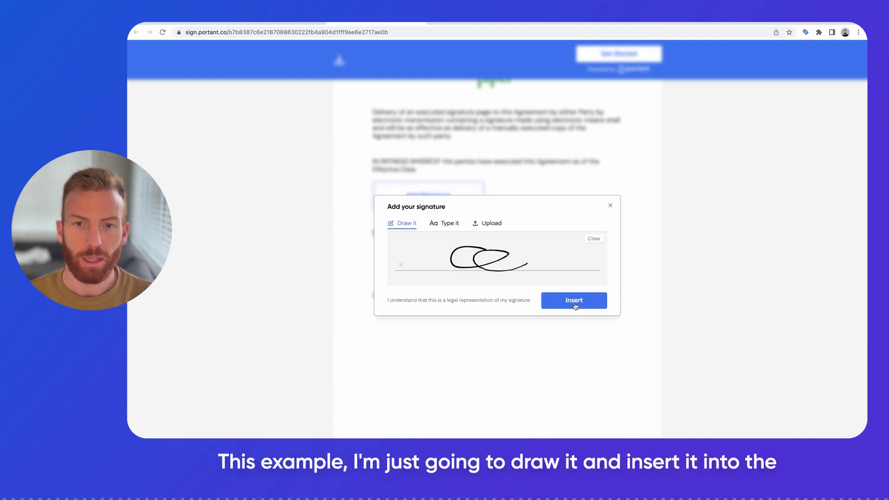
pyautogui.click(575, 306)
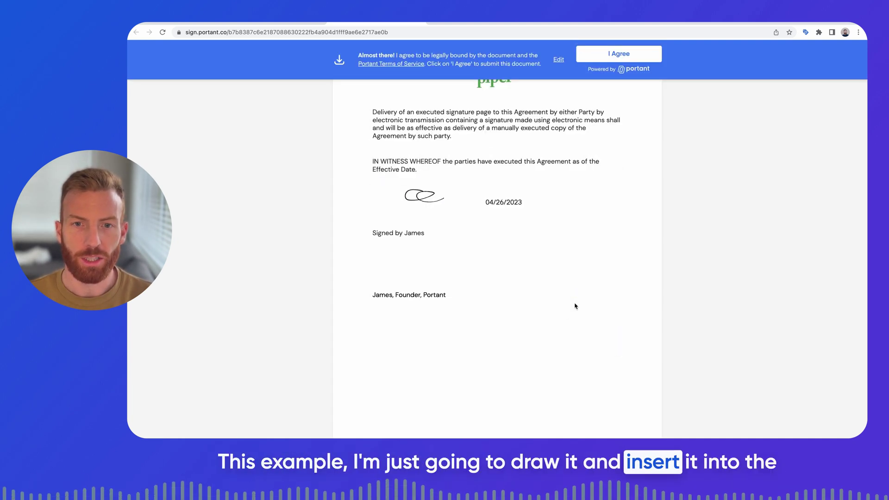
pyautogui.click(615, 56)
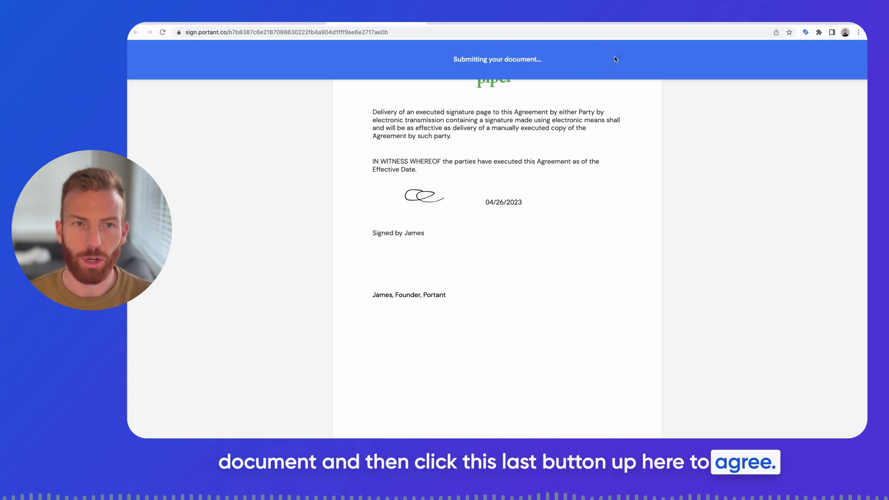